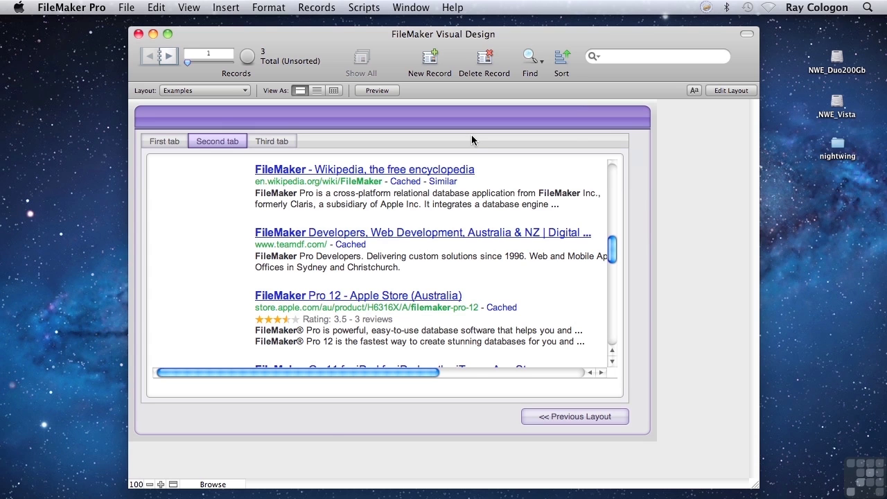
Step: In Layout mode, place the NoteText field with its label on the first tab of the tab control
click(724, 92)
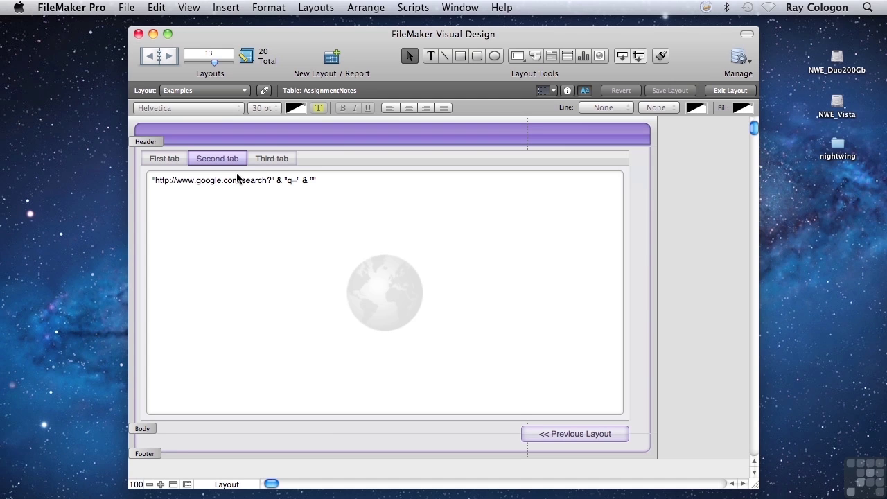
click(159, 160)
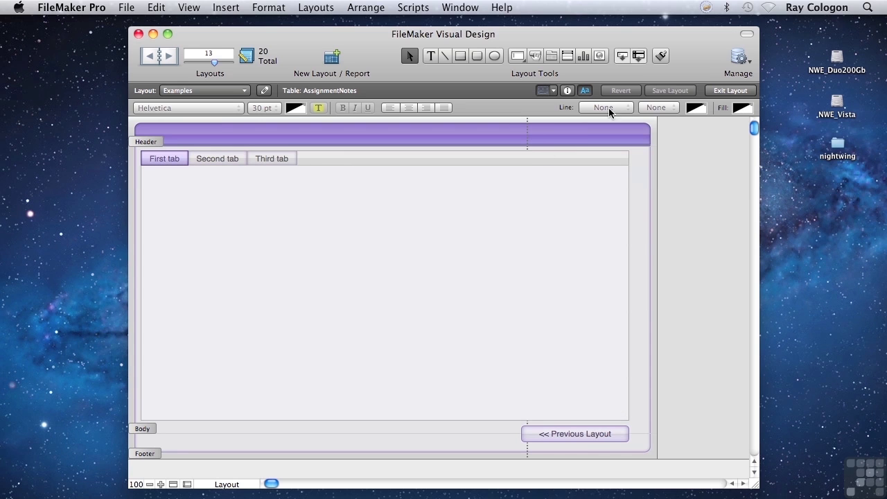
click(623, 56)
drag(621, 119, 159, 192)
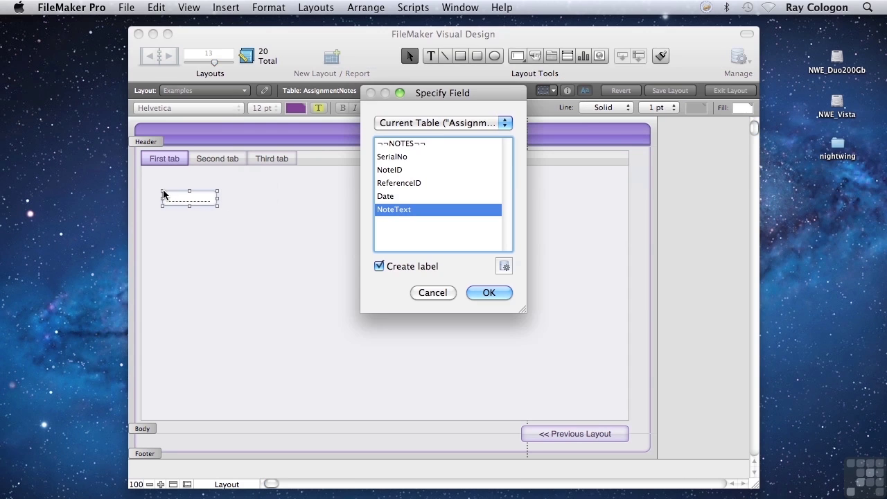
click(486, 293)
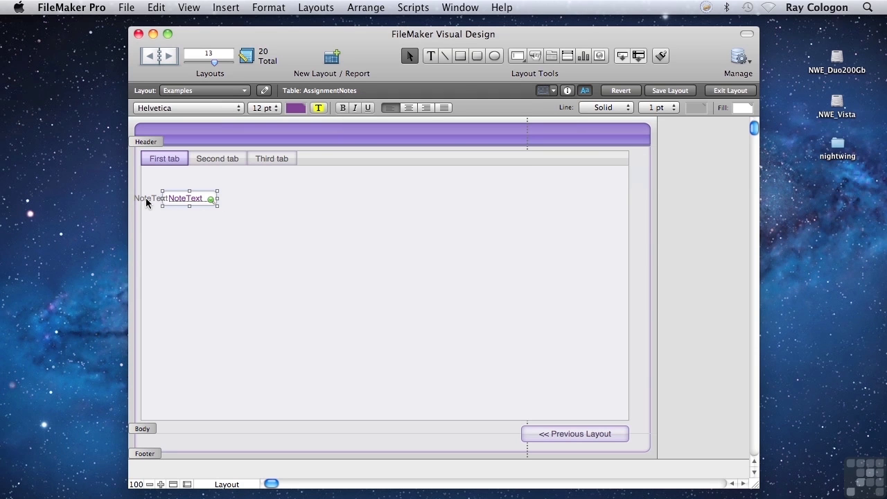
Step: Move the NoteText label above its field and enlarge the field to fill most of the first tab's panel
click(145, 198)
drag(146, 201, 608, 409)
click(196, 198)
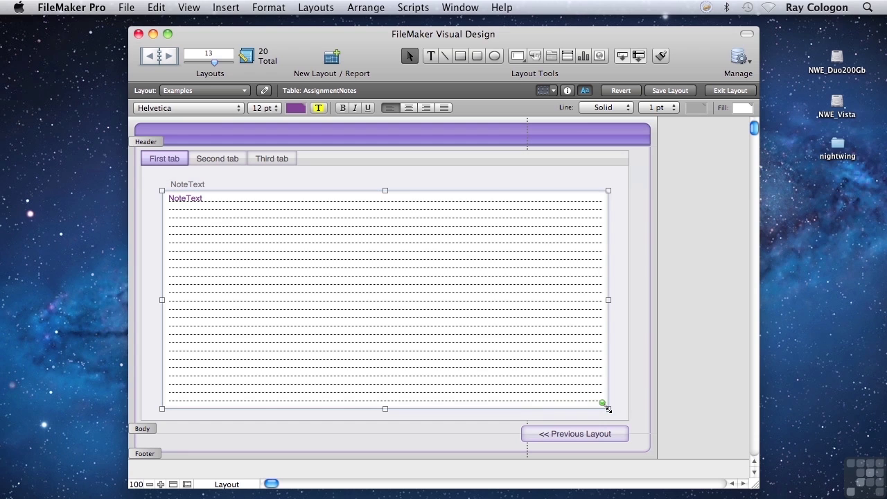
Step: On the third tab, draw a text block in the middle of the panel and enter the label "File Name:"
click(278, 159)
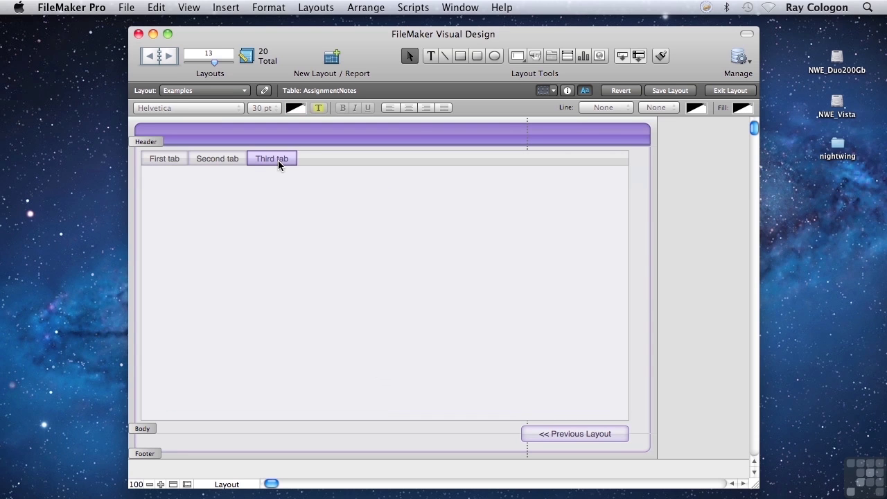
click(432, 57)
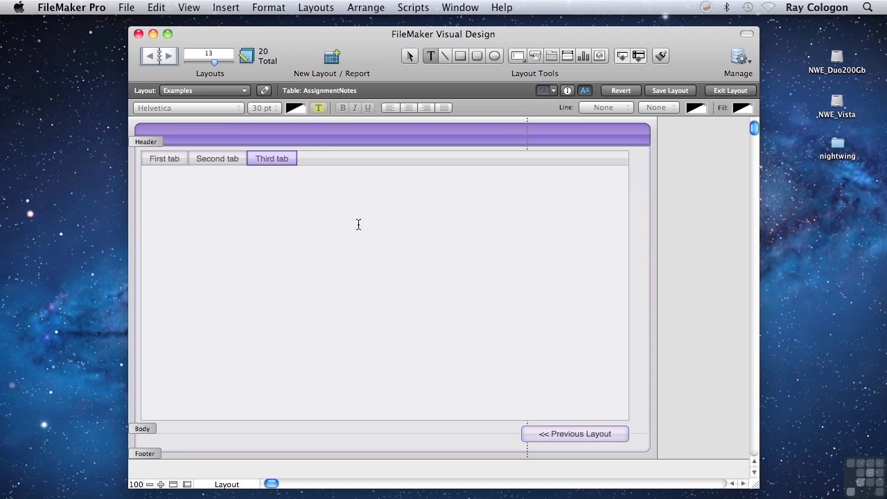
drag(295, 239, 496, 340)
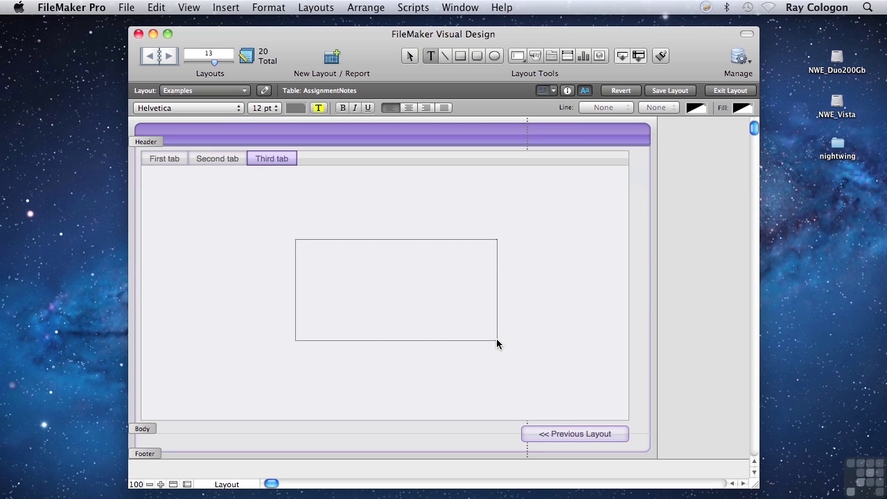
text(File Name:)
Step: Insert the FileName symbol after the "File Name:" label in the text block
click(221, 7)
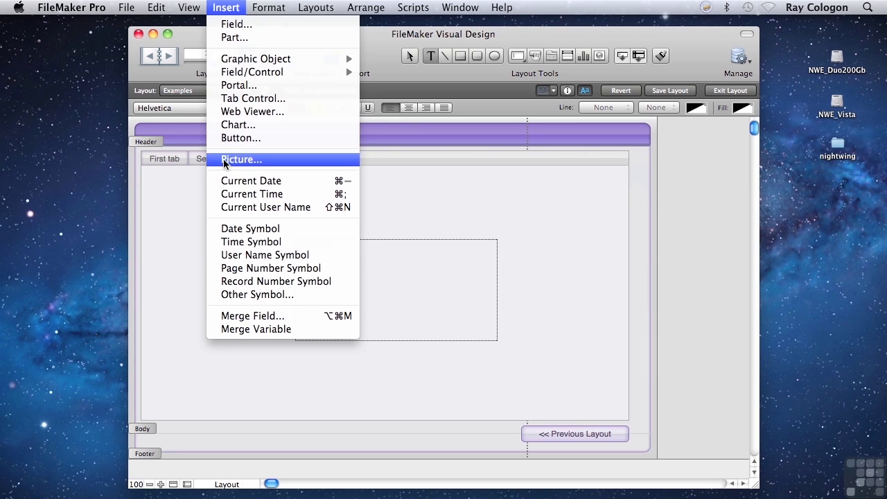
click(266, 294)
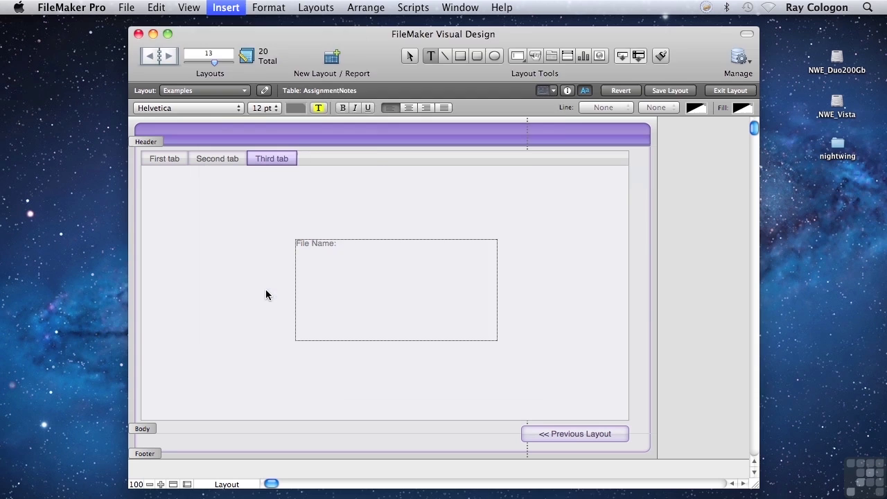
text(f)
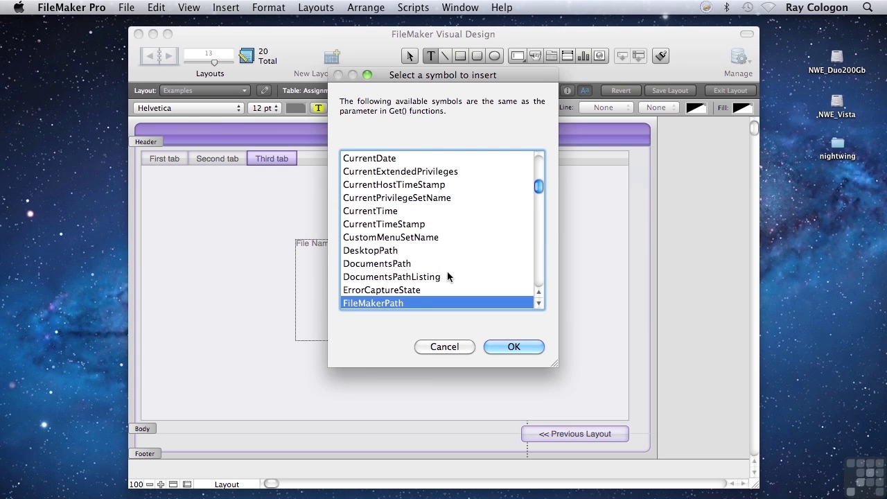
scroll(421, 217, down, 1)
scroll(421, 217, down, 1)
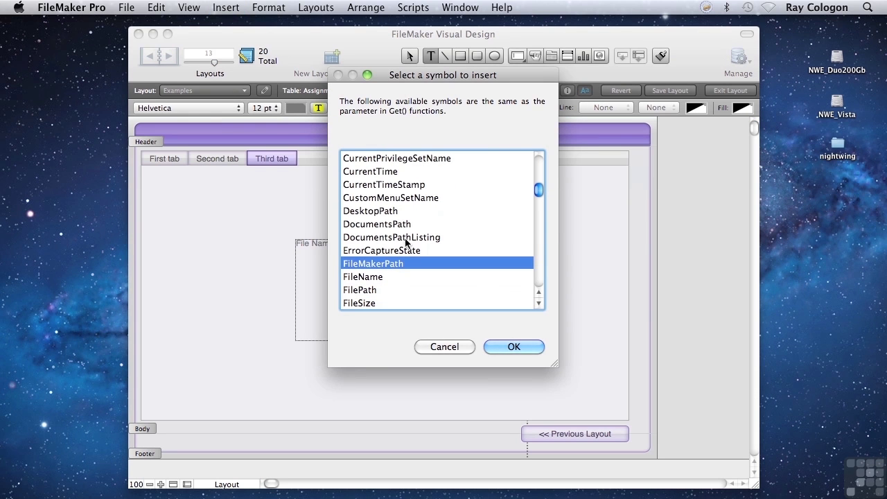
click(380, 275)
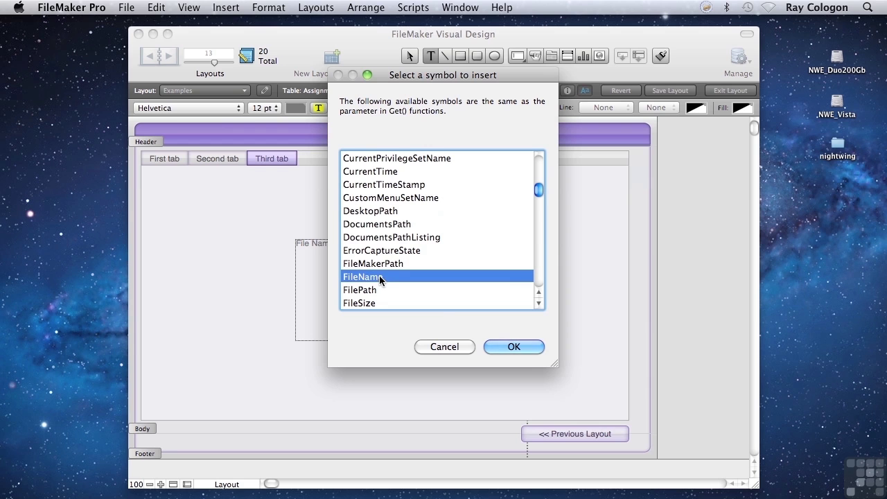
click(501, 345)
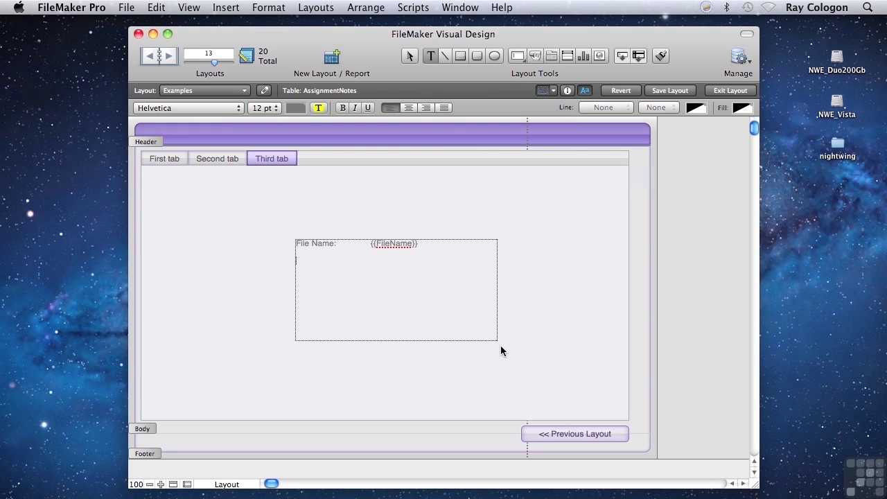
Step: Add a second line to the text block with the label "Date:" followed by the date symbol
key(Return)
text(Date:)
click(230, 10)
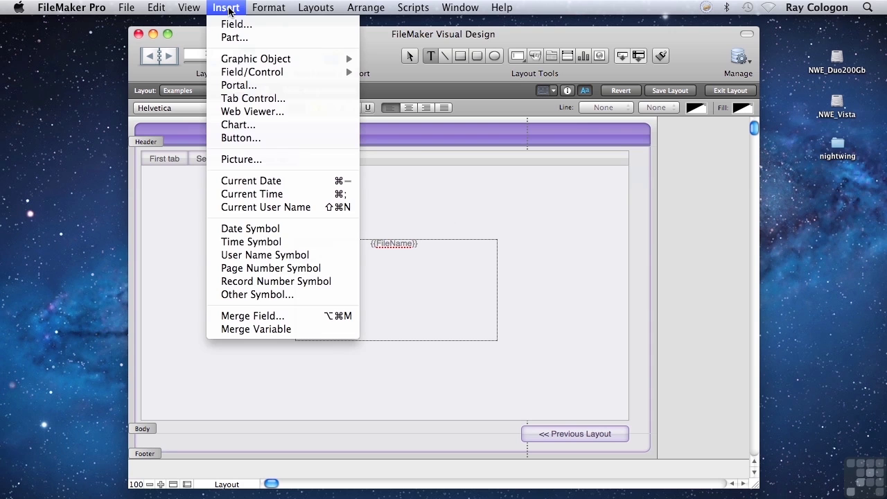
click(262, 229)
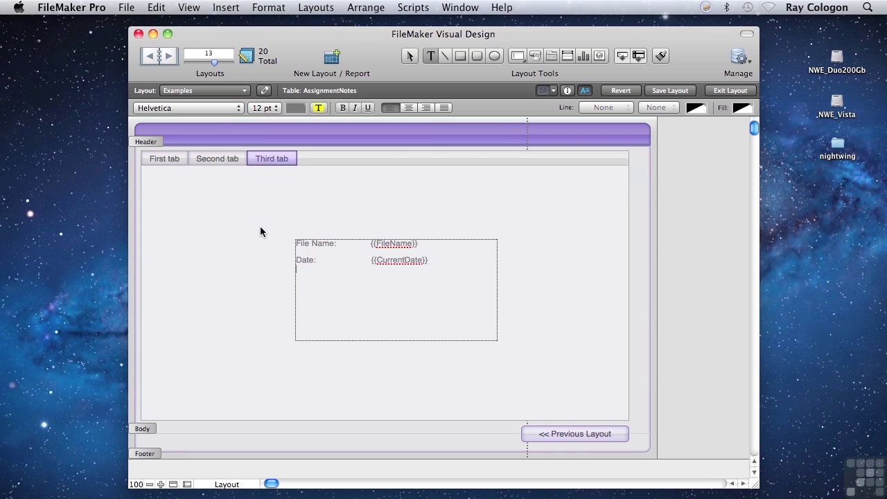
Step: Add a third line to the text block with the label "System:" followed by the SystemVersion symbol
text(System:)
click(218, 10)
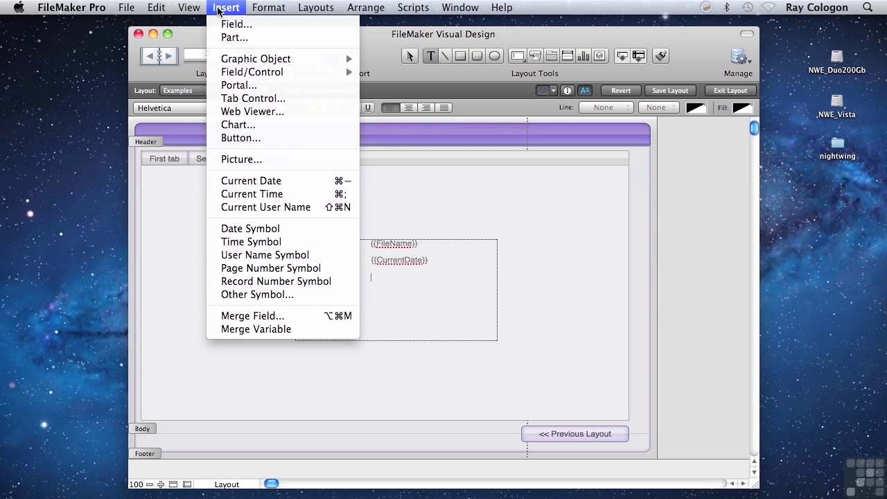
click(245, 295)
text(sys)
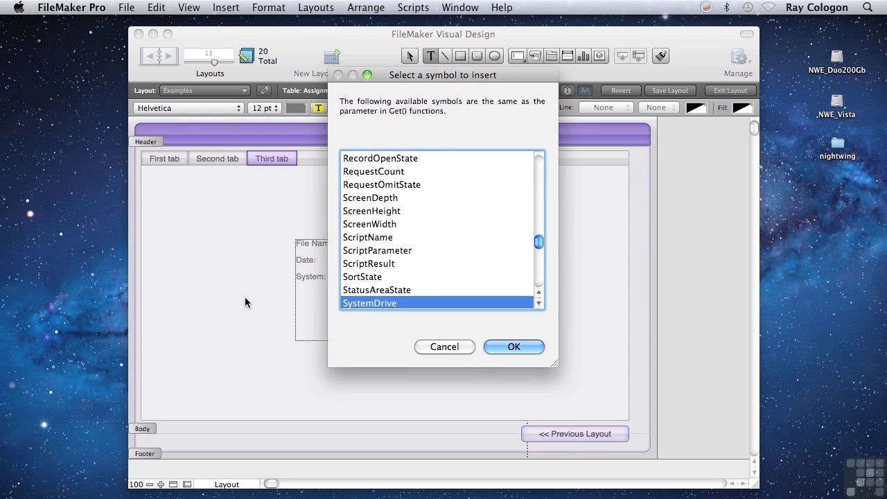
click(538, 304)
scroll(539, 305, down, 6)
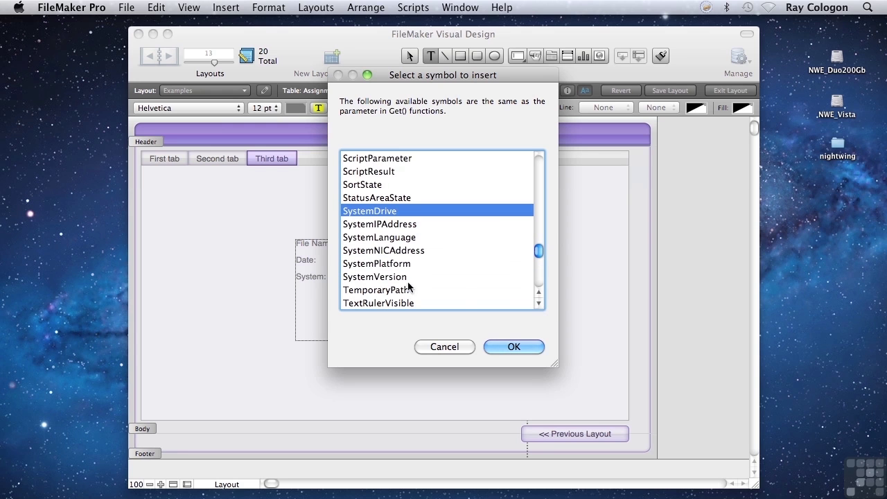
click(385, 276)
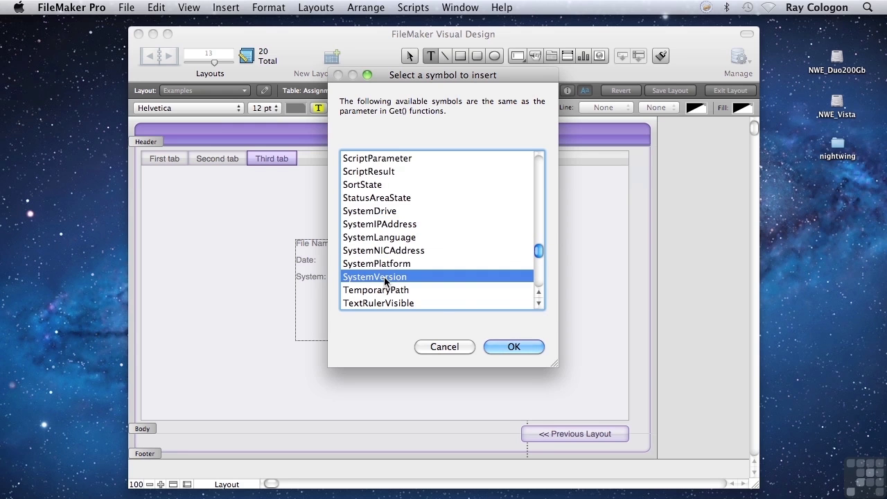
click(501, 347)
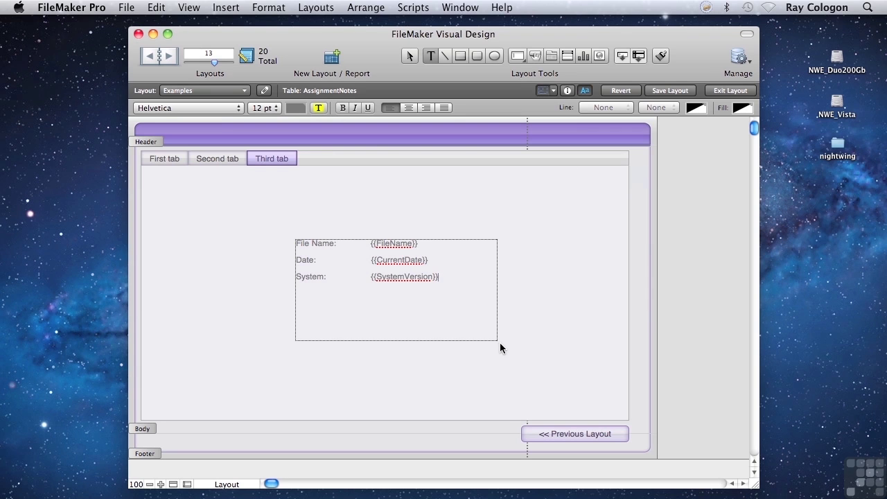
Step: Shorten the text block from below and move the Previous Layout button beneath it onto the third tab's panel
key(Escape)
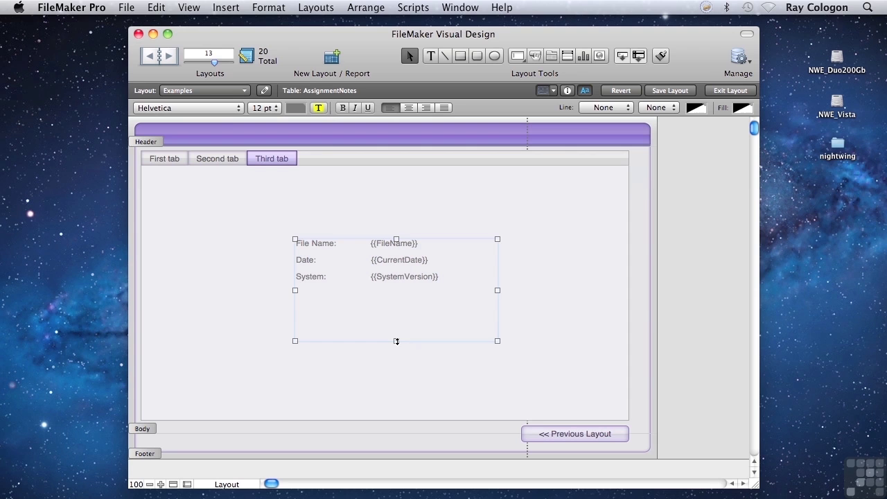
drag(397, 341, 396, 313)
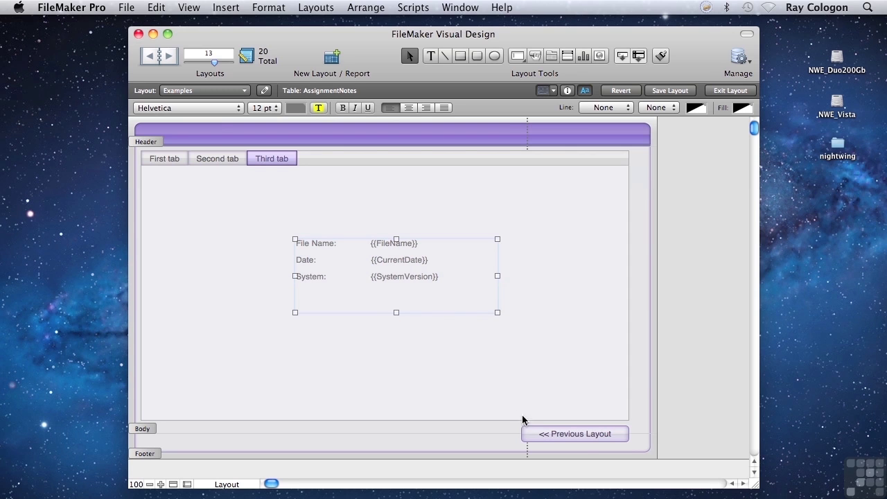
click(580, 434)
drag(583, 436, 466, 341)
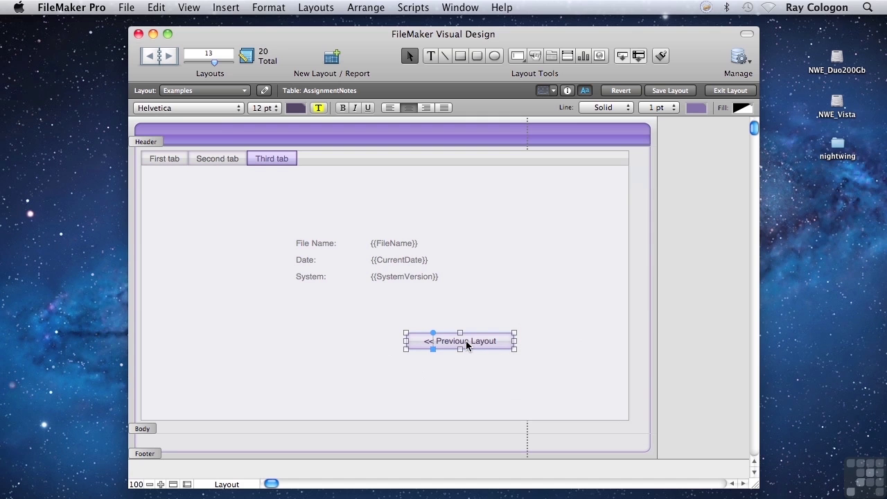
Step: In Browse mode, enter trial text in the NoteText field on the first tab and delete it again
click(192, 11)
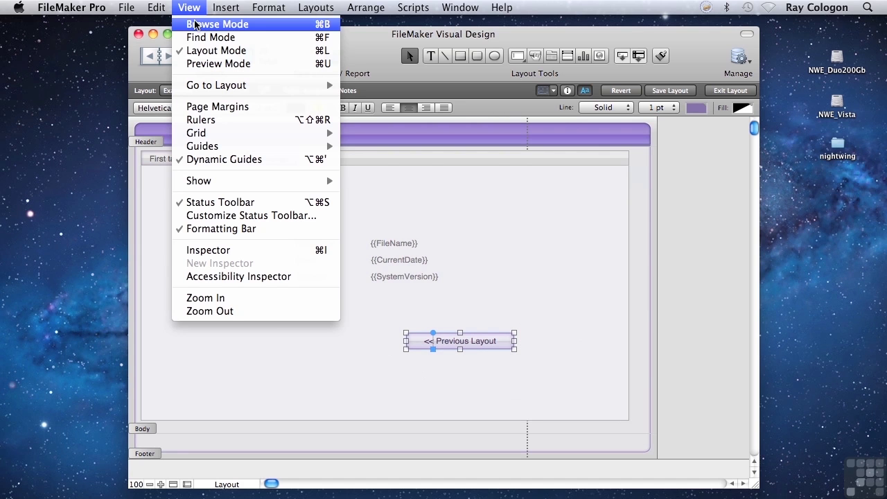
click(195, 24)
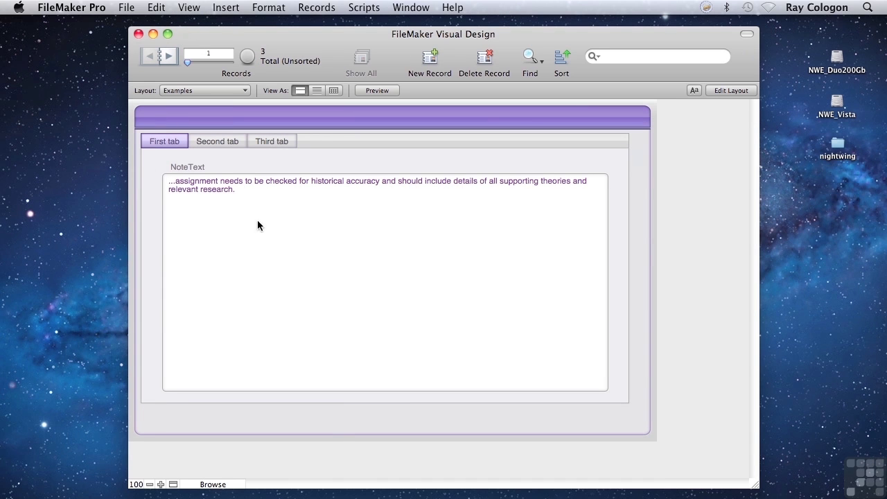
click(296, 226)
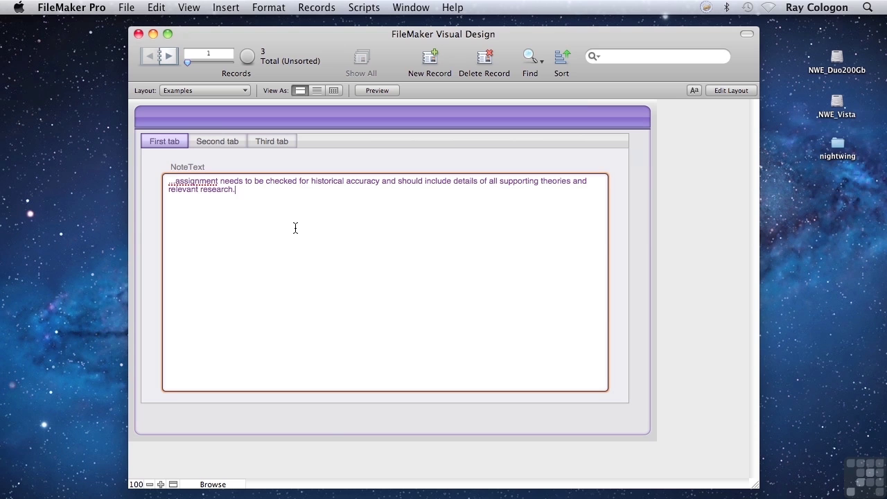
text(Ente)
key(BackSpace)
key(BackSpace)
key(BackSpace)
key(BackSpace)
Step: View the second and third tabs to check the web viewer, the symbol text and the Previous Layout button
click(220, 142)
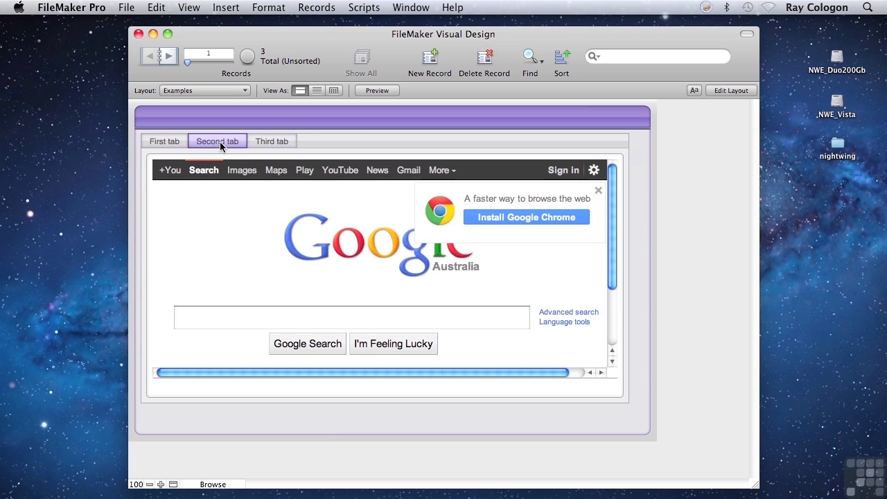
click(273, 142)
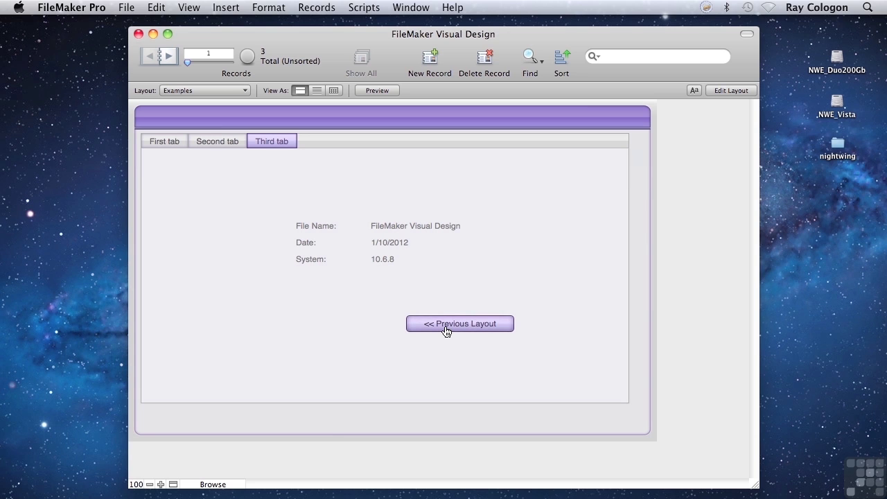
click(216, 142)
click(269, 142)
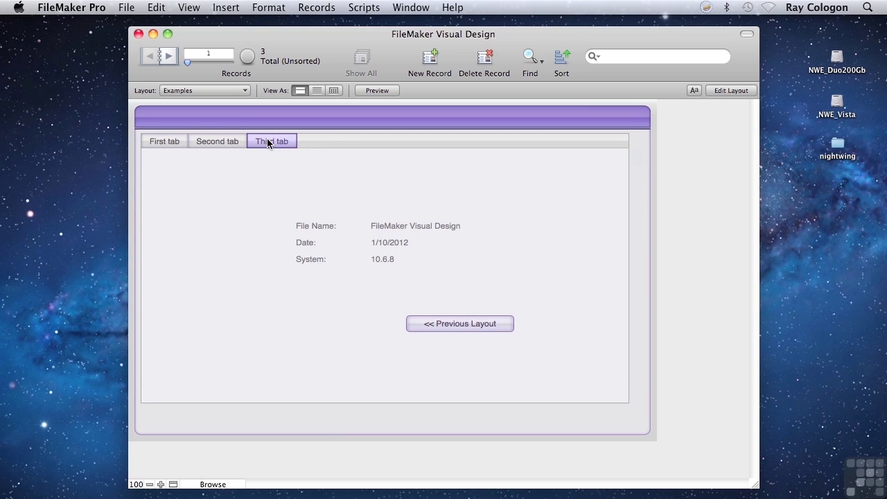
Step: Return to Layout mode and rename the first tab as "Note Data" in the tab control's setup
click(723, 90)
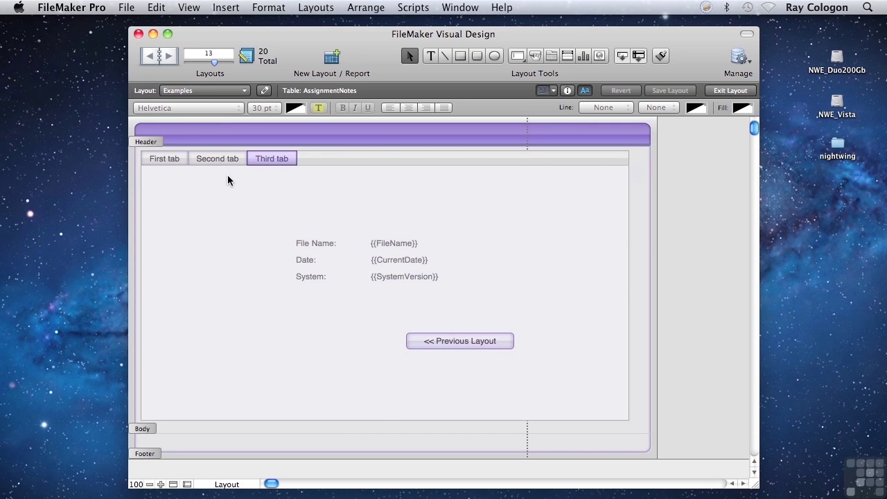
double_click(292, 177)
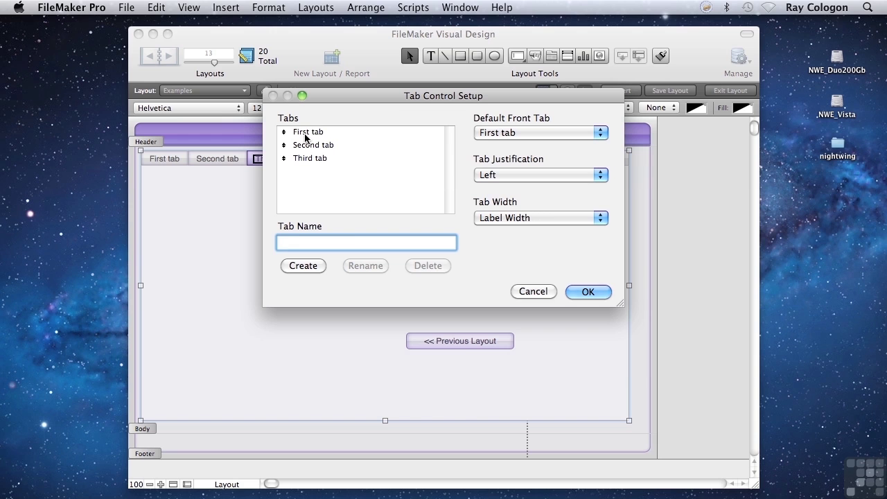
click(306, 135)
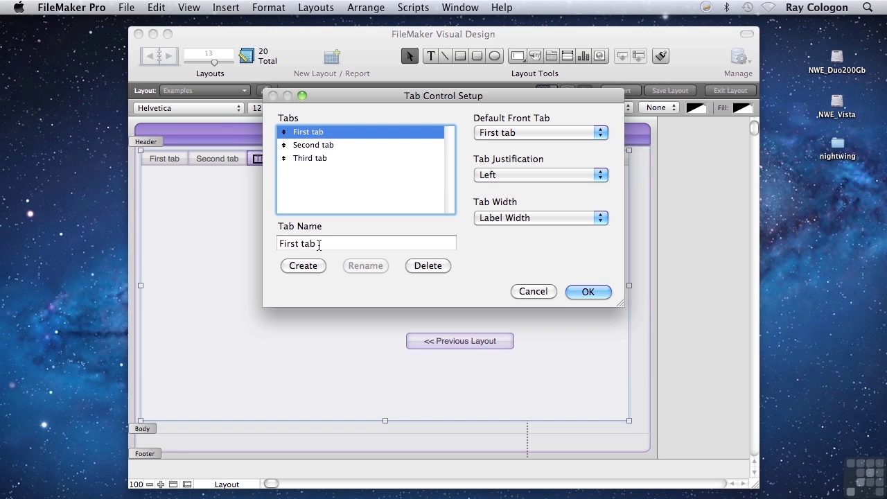
drag(319, 244, 268, 241)
text(N)
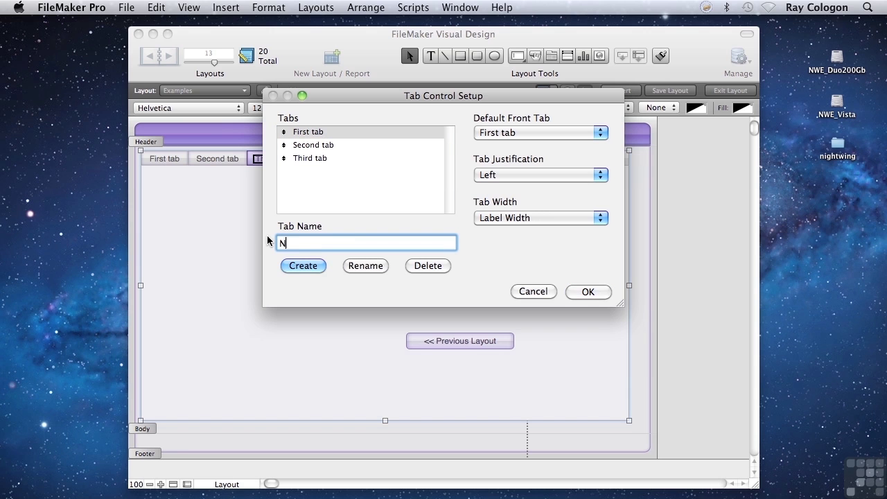
text(ote Data)
click(364, 267)
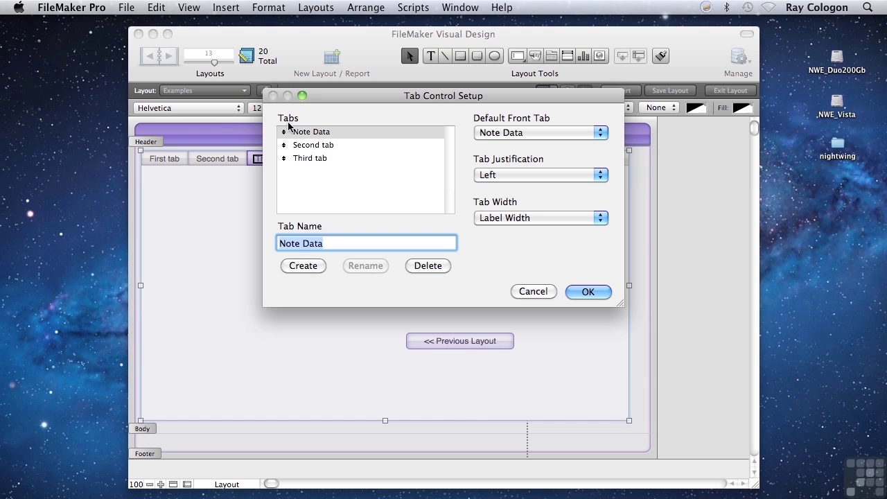
Step: Rename the second tab as "Google Web Search" in the tab control's setup
click(316, 146)
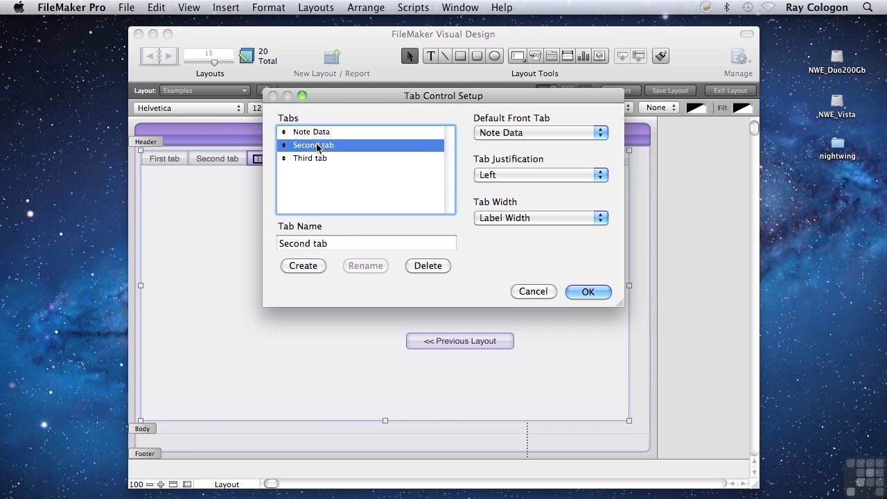
triple_click(337, 242)
key(BackSpace)
text(Google)
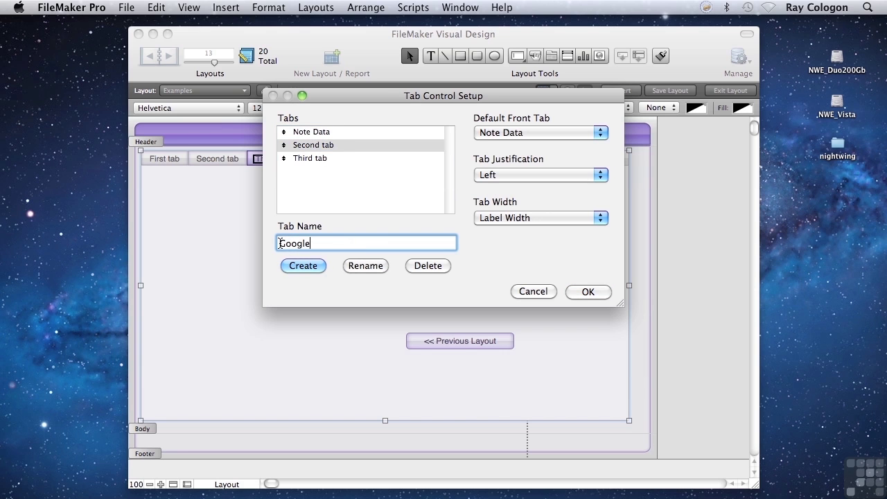
text( Web Search)
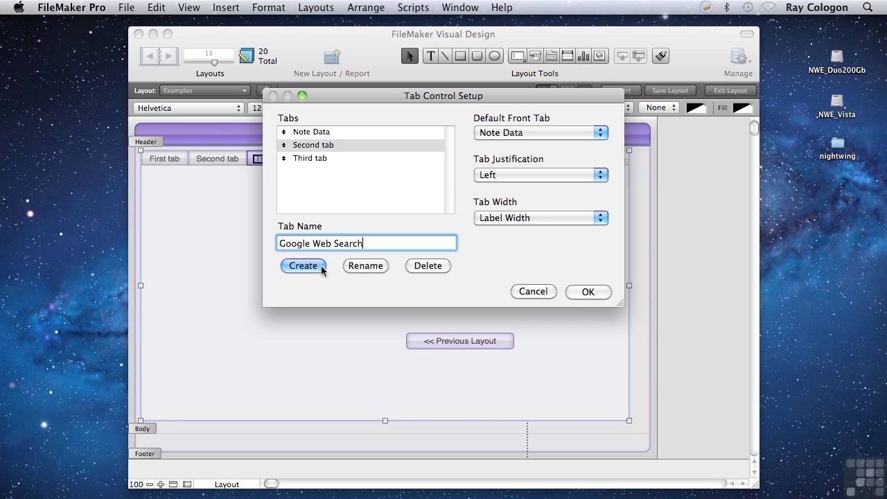
click(358, 266)
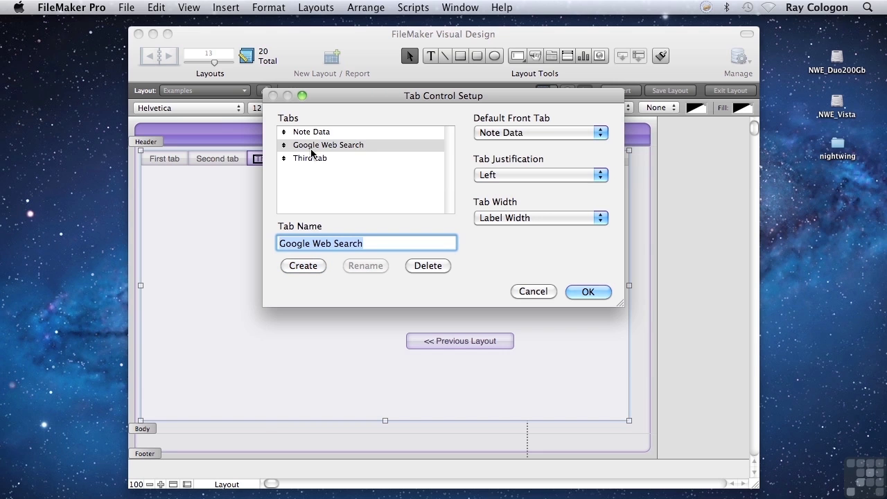
Step: Rename the third tab as "General Info" in the tab control's setup
click(311, 158)
click(277, 236)
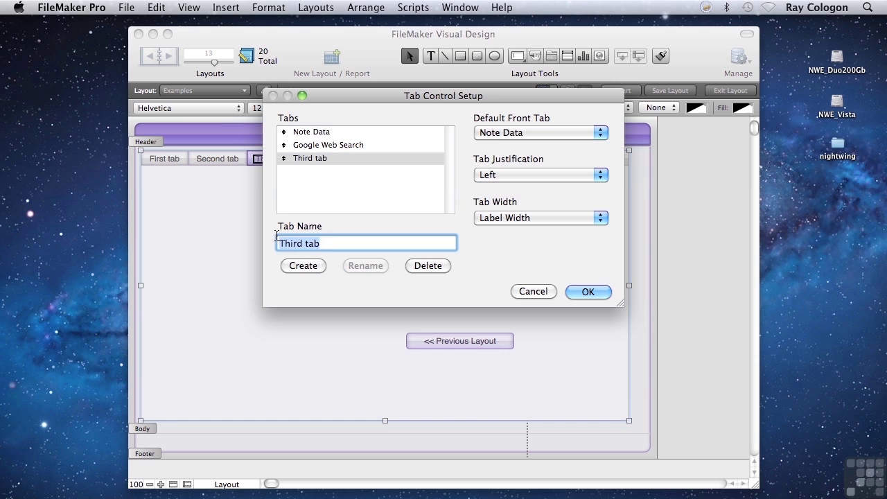
text(General Info)
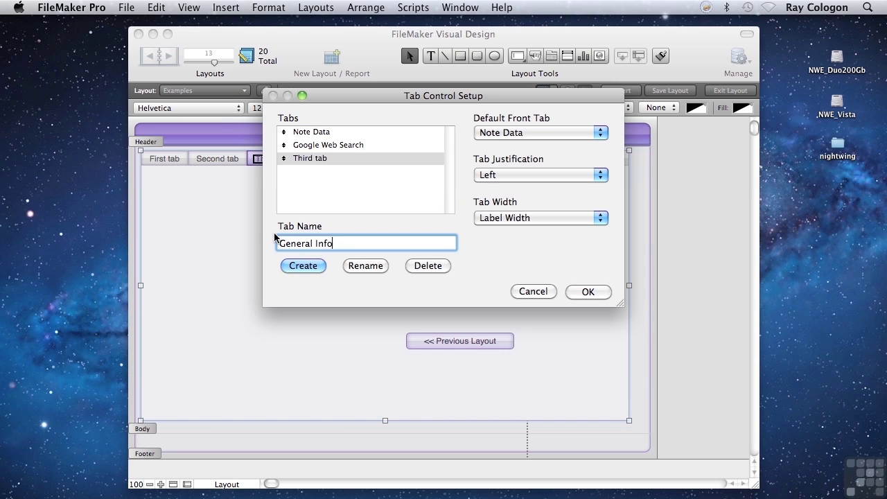
click(358, 264)
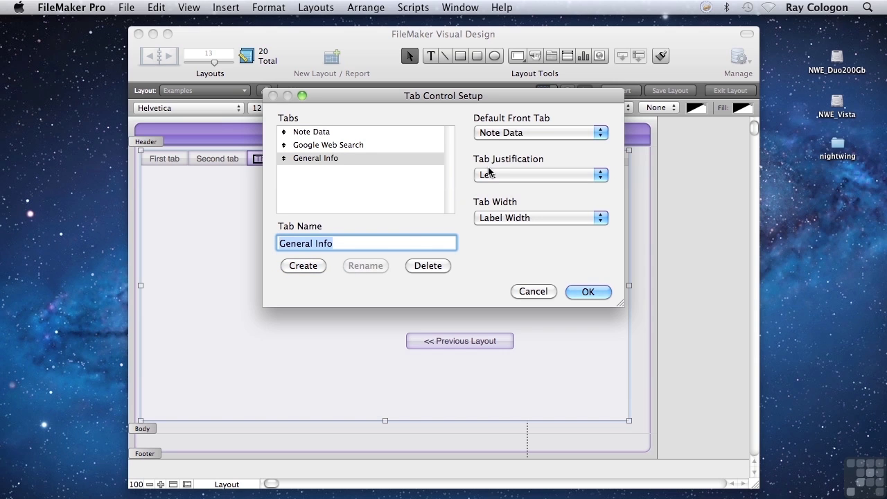
Step: Set the tab control to Note Data as default front tab, Full justification and Label Width, and apply the setup
click(517, 133)
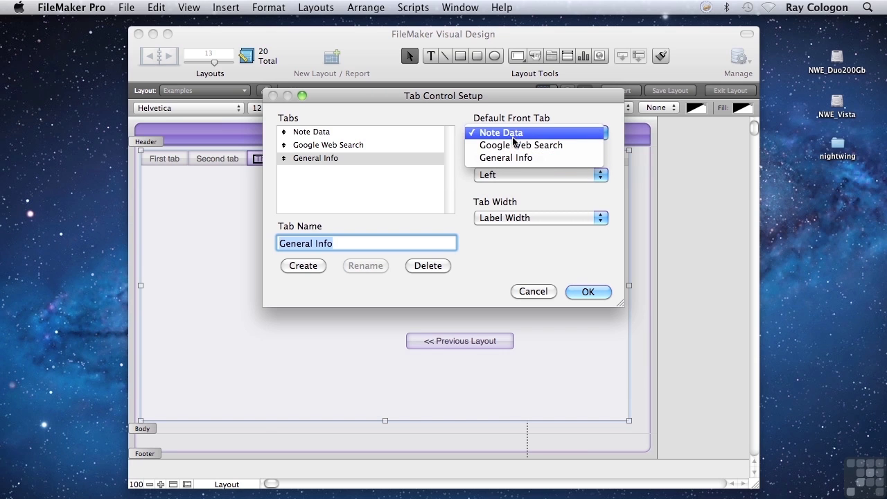
click(513, 137)
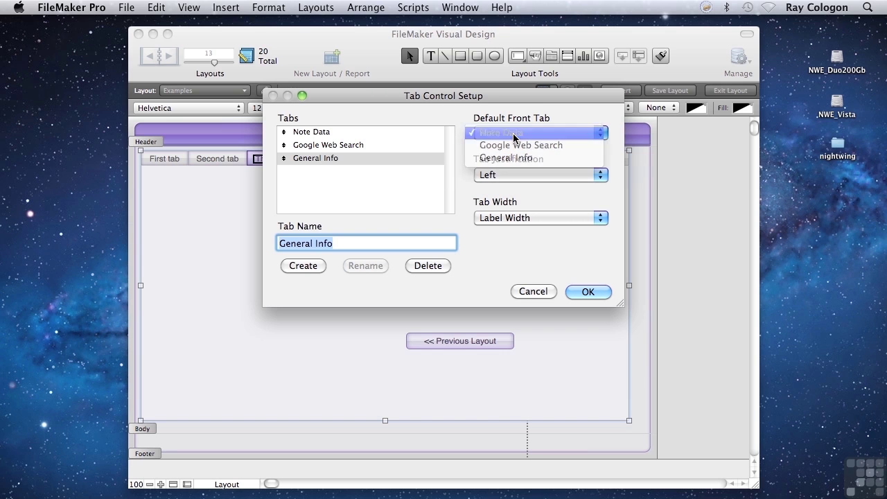
click(506, 176)
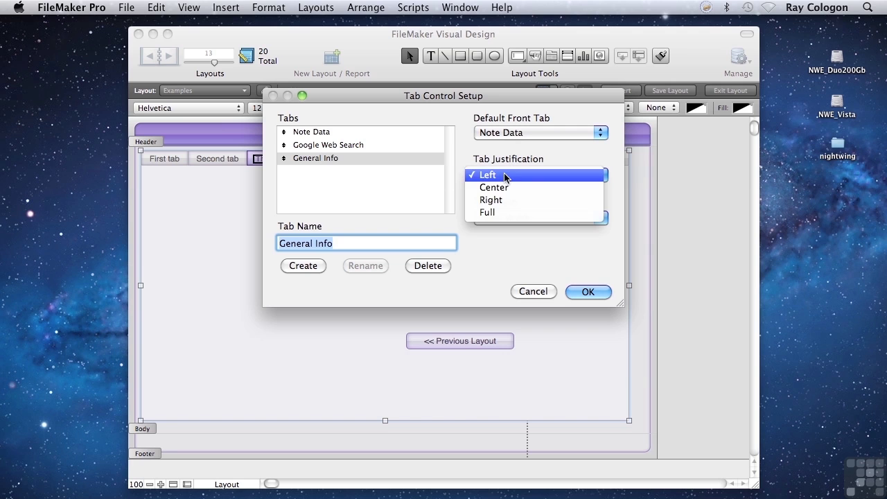
click(502, 213)
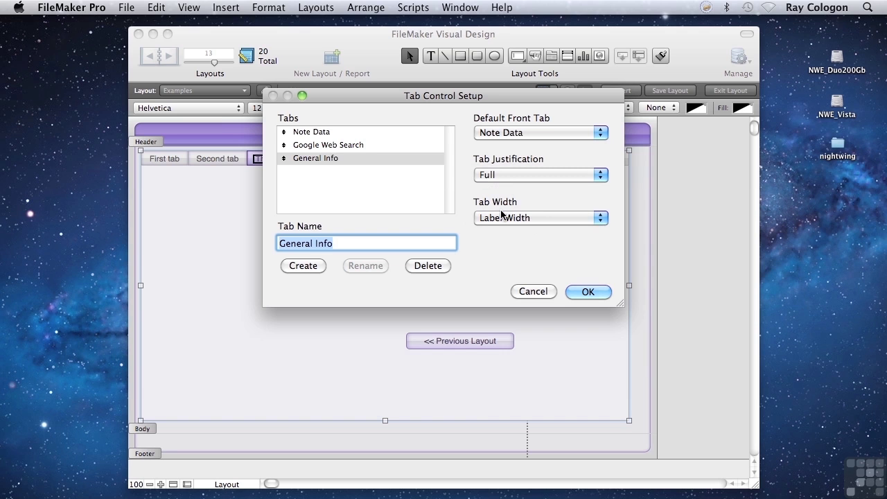
click(485, 220)
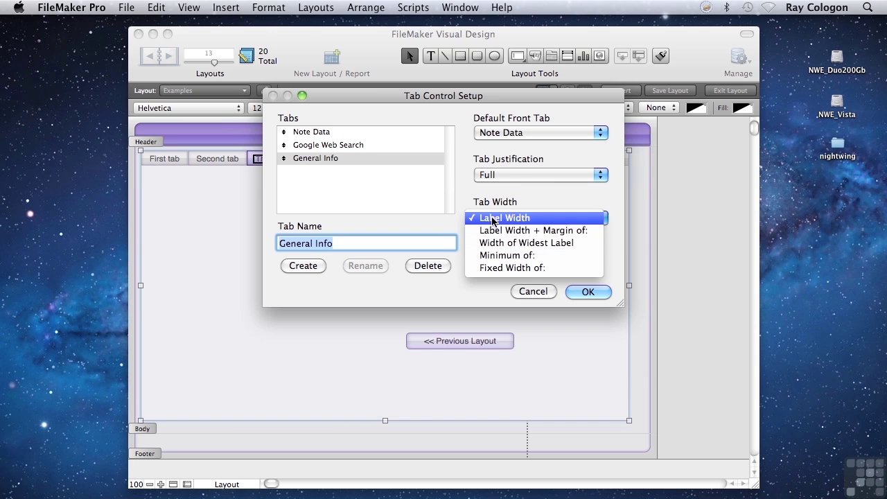
click(492, 220)
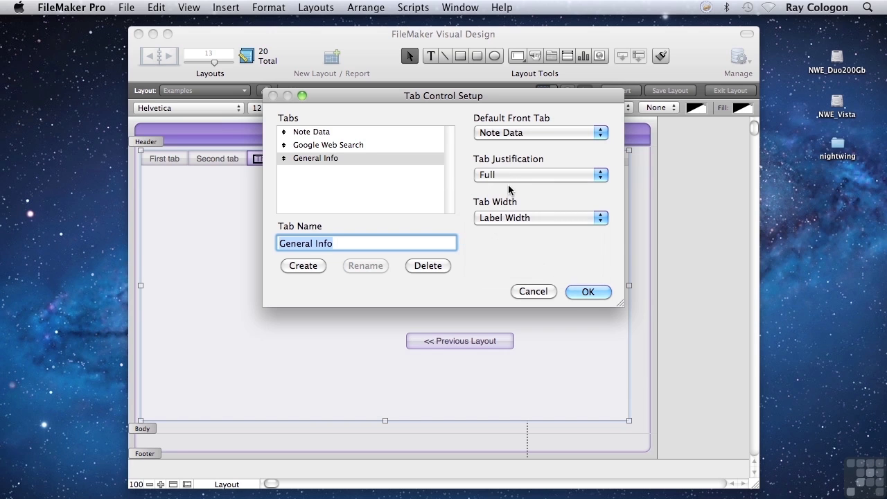
click(585, 292)
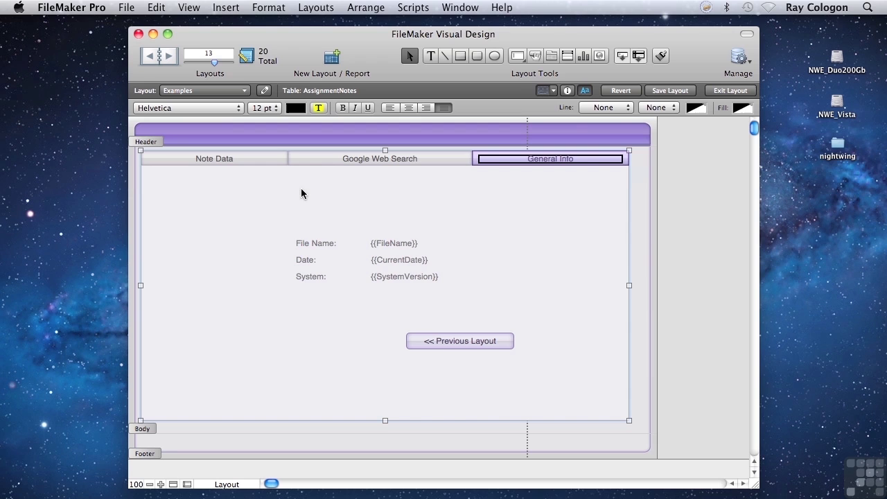
Step: Select the objects on the General Info, Google Web Search and Note Data panels in turn to inspect each panel's contents
click(302, 246)
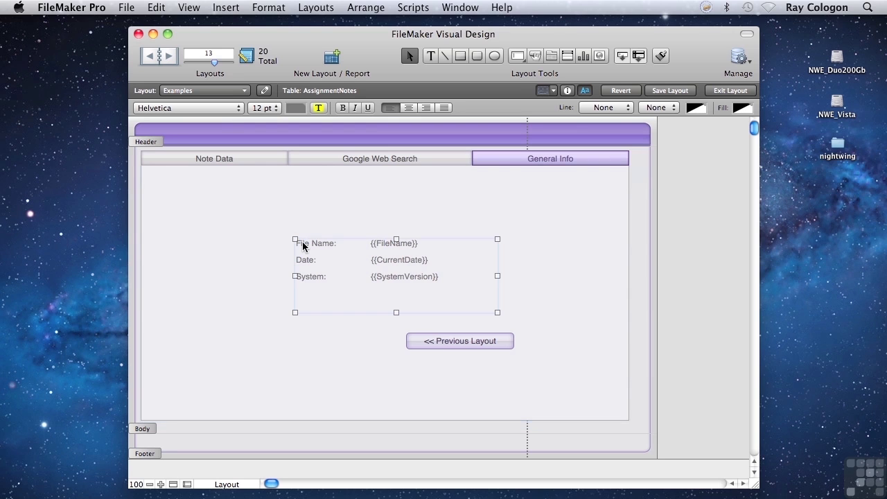
click(453, 343)
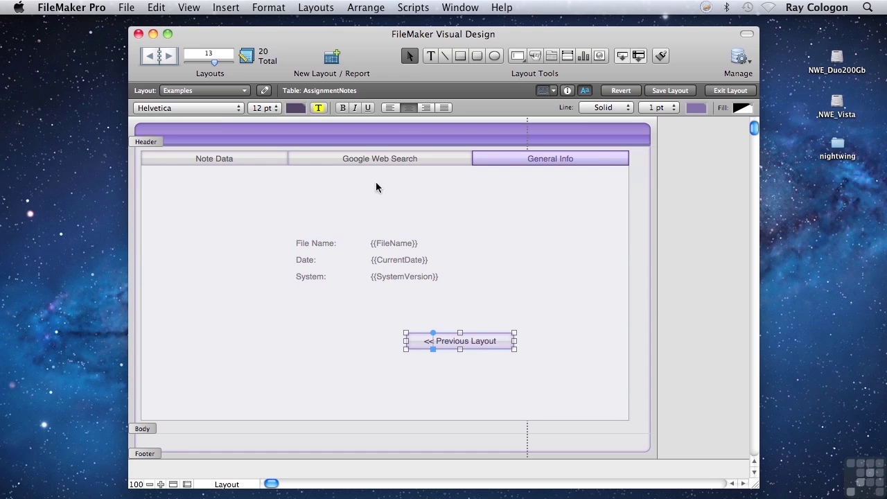
click(353, 158)
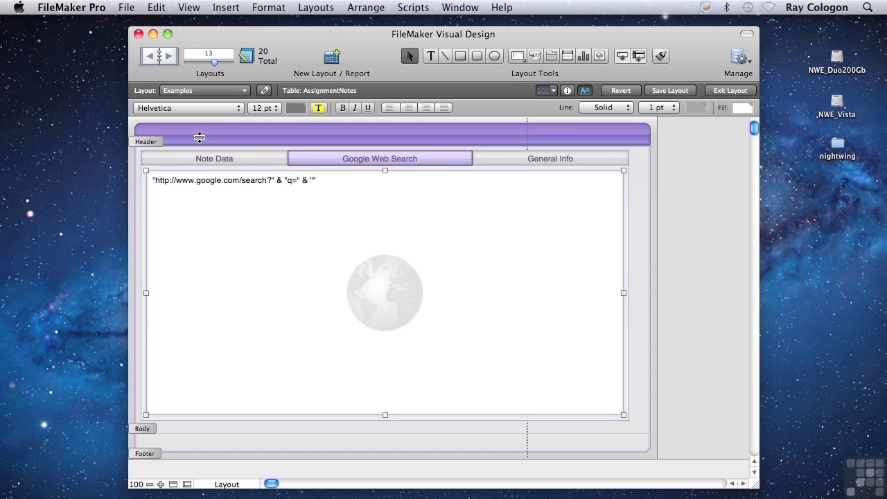
click(198, 159)
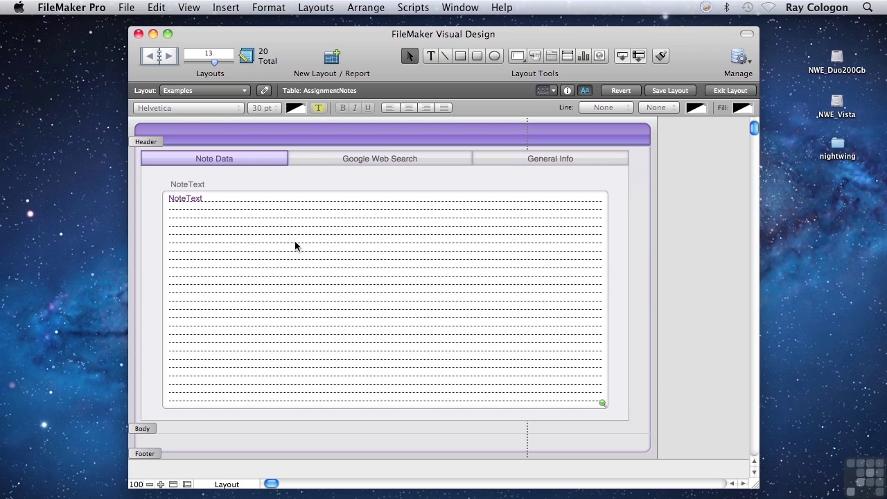
click(198, 186)
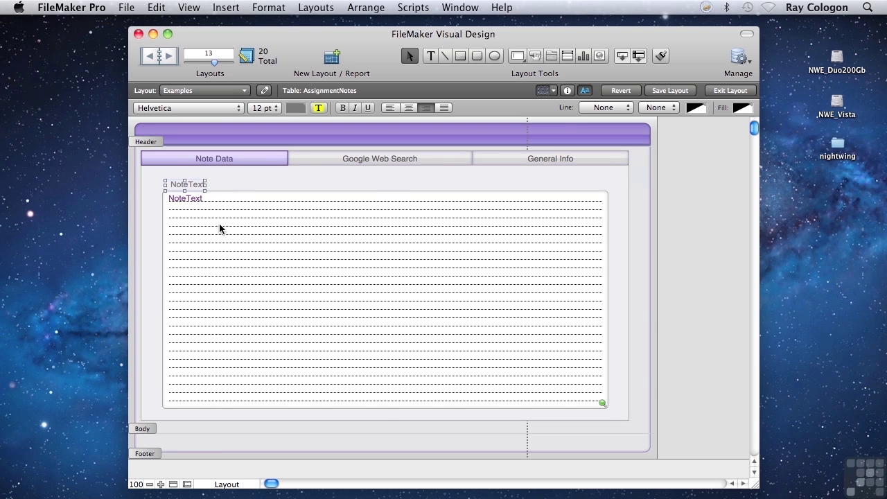
click(239, 250)
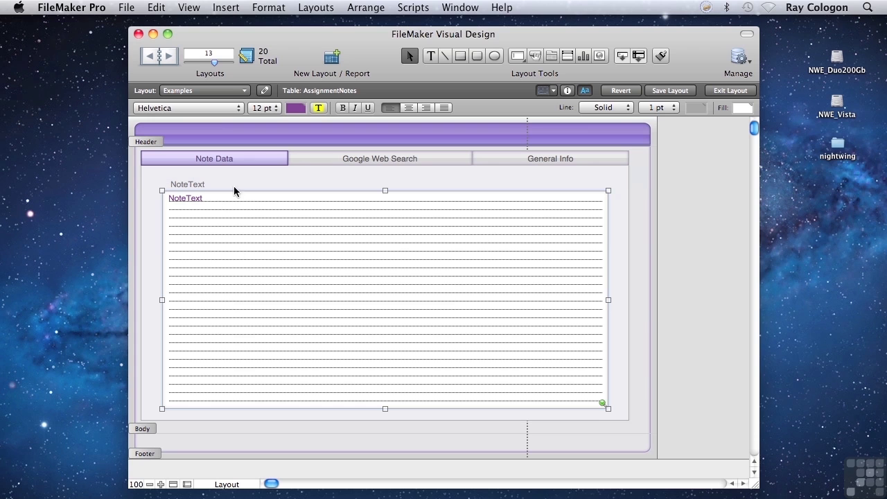
Step: Move the whole tab control slightly right and down on the layout, and bring the General Info panel to the front
mouse_move(215, 160)
mouse_down()
mouse_move(216, 171)
mouse_move(225, 163)
mouse_up()
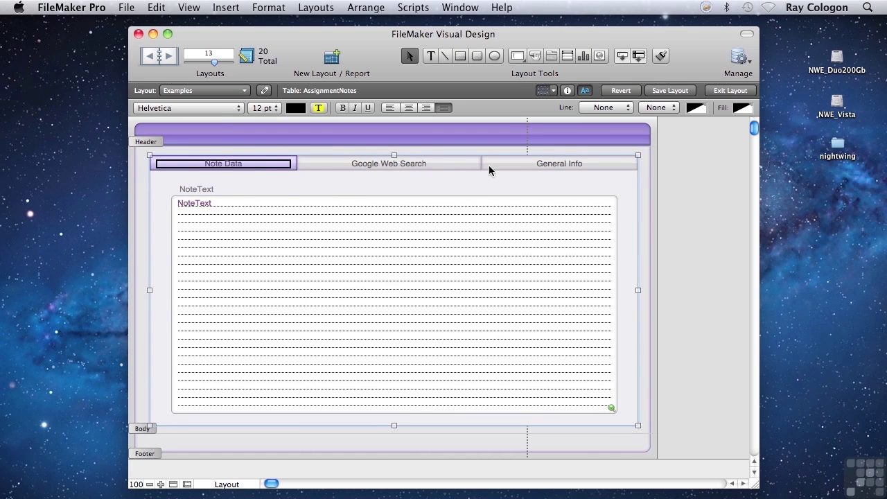
click(531, 167)
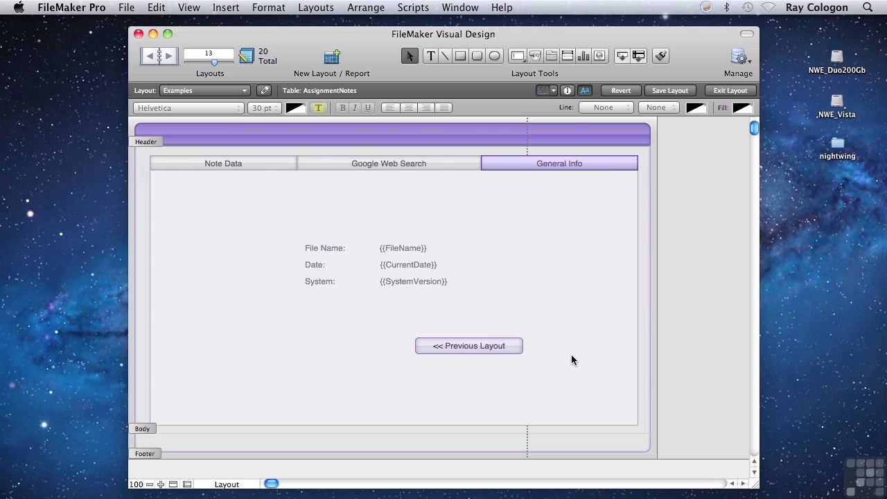
Step: Open the layout's tab order settings to check the tab control's position in the order, and close them
click(306, 8)
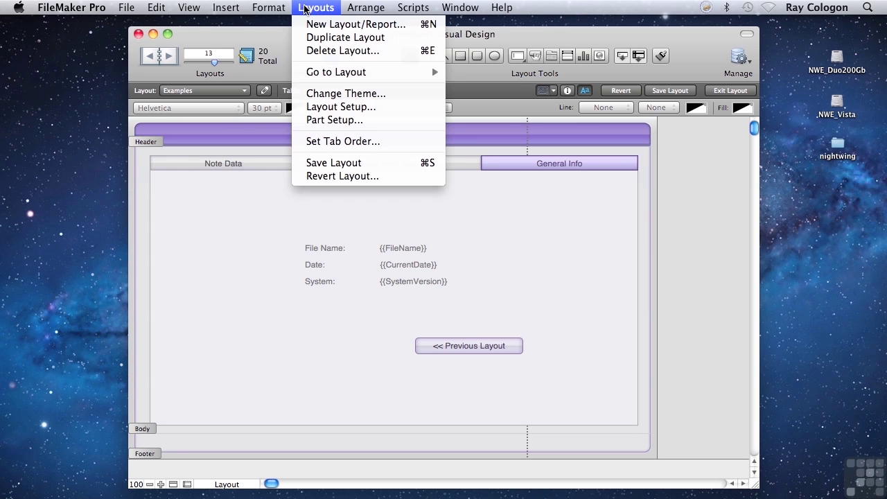
click(321, 141)
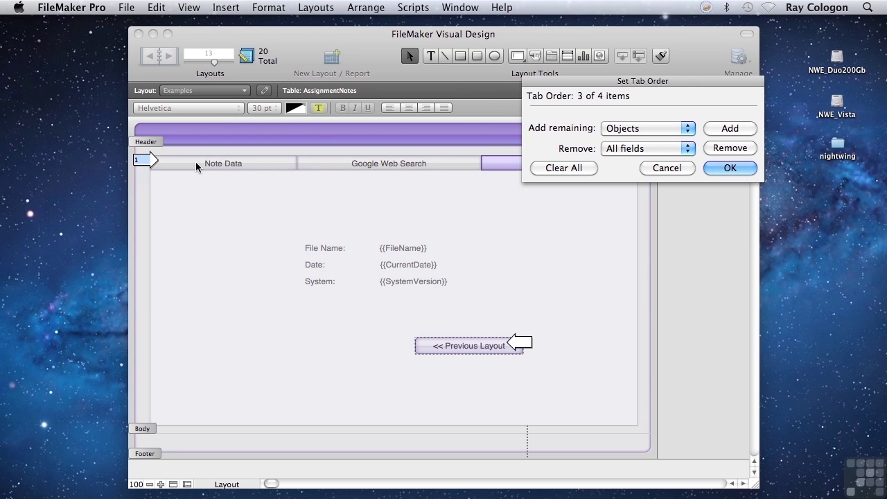
click(728, 167)
Step: Switch to Browse mode and use only the keyboard to move the focus across the tabs and activate the Google Web Search panel
click(188, 7)
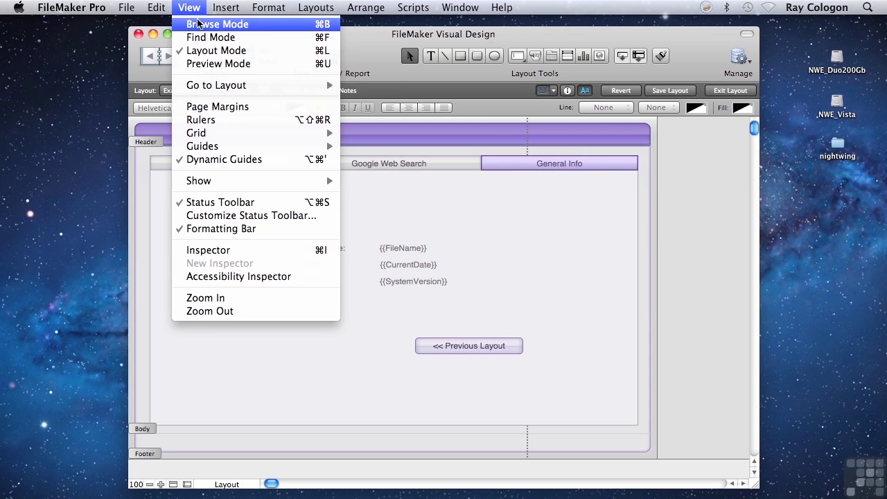
click(196, 24)
key(Tab)
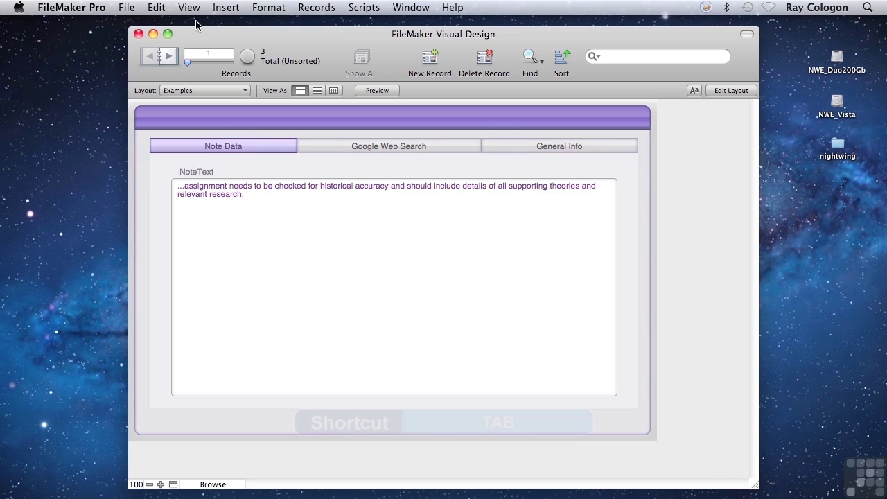
key(Tab)
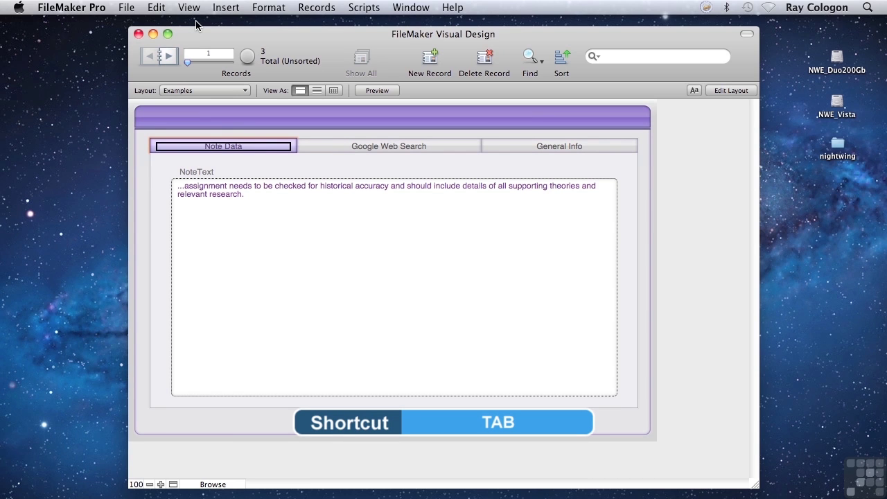
key(Right)
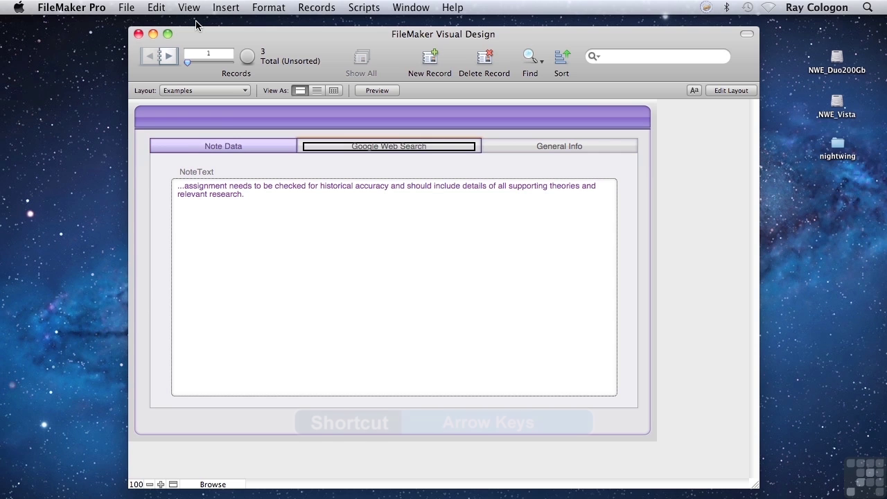
key(Right)
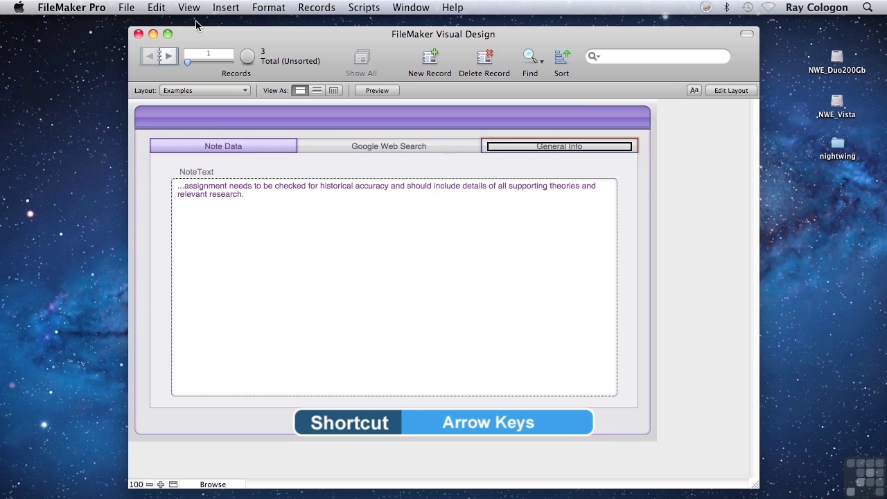
key(Left)
key(Left)
key(Right)
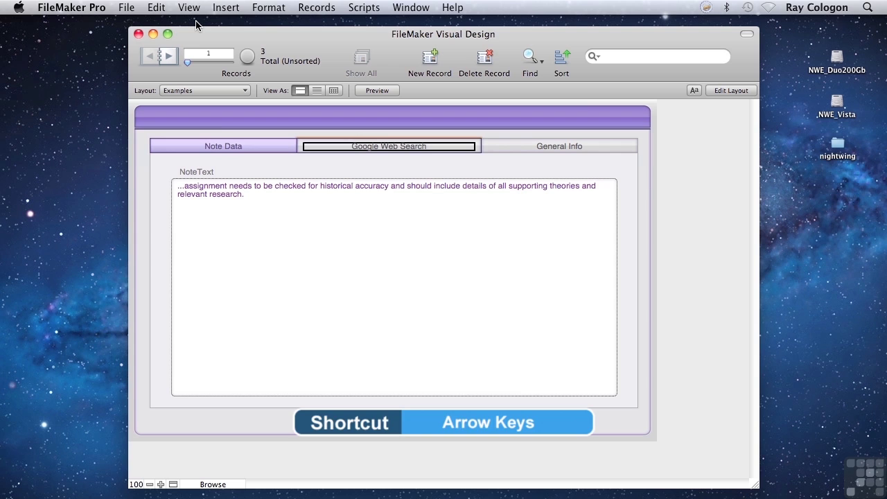
key(space)
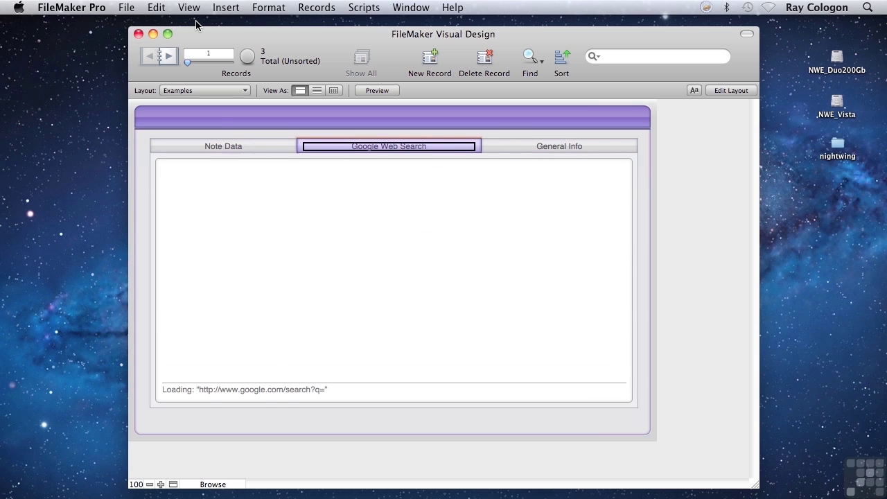
Step: Move the keyboard focus to activate the General Info panel, and return to the Note Data panel the same way
key(Right)
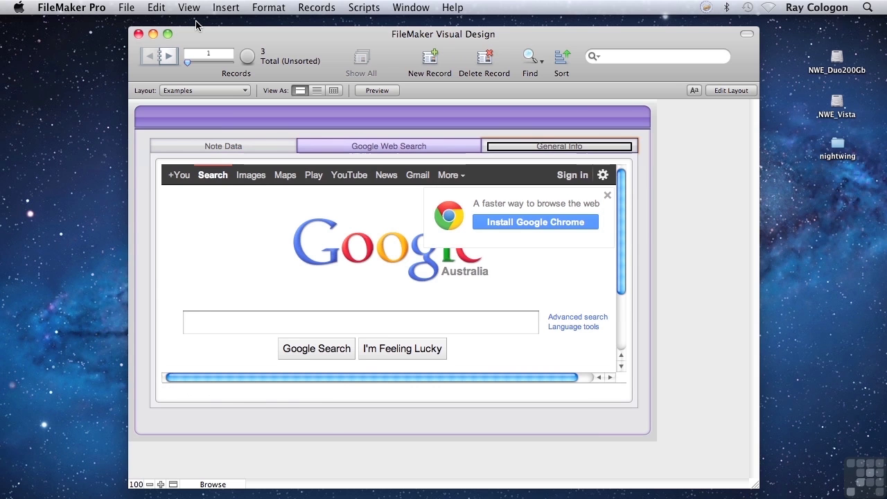
key(space)
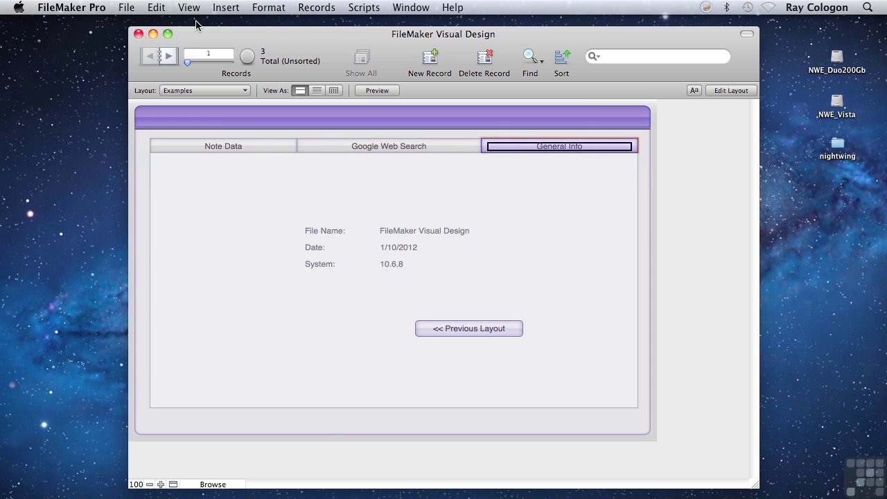
key(Left)
key(Left)
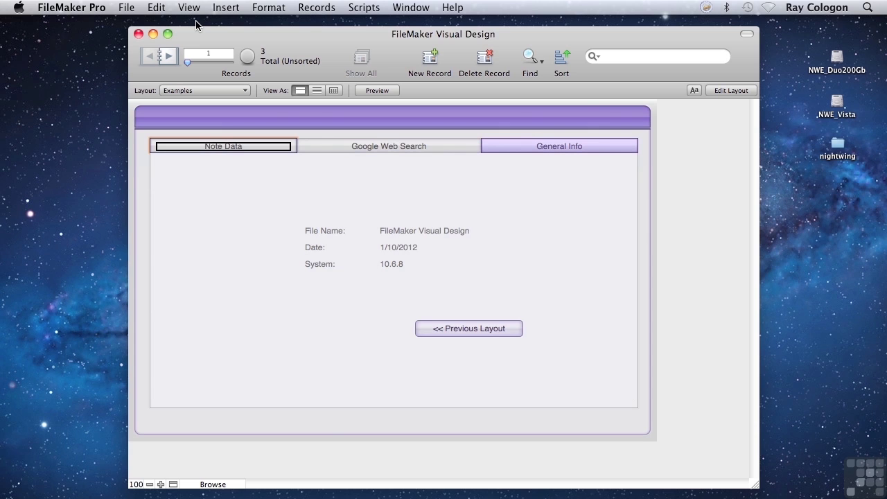
key(space)
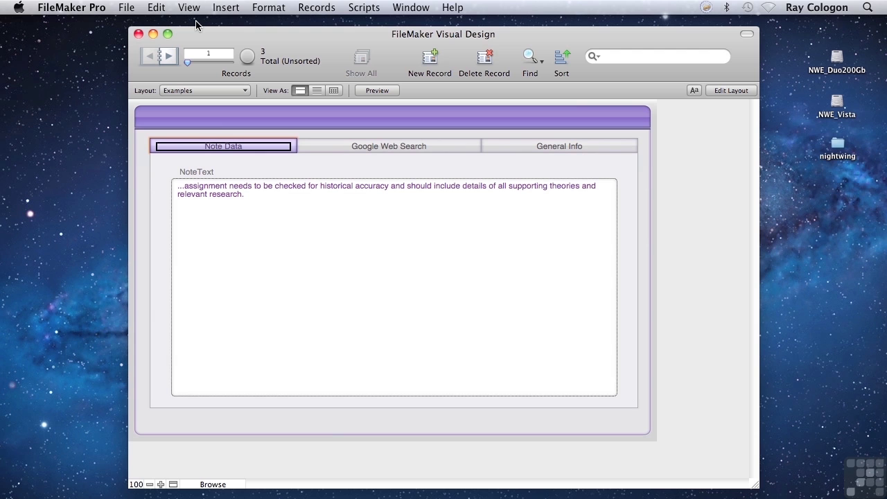